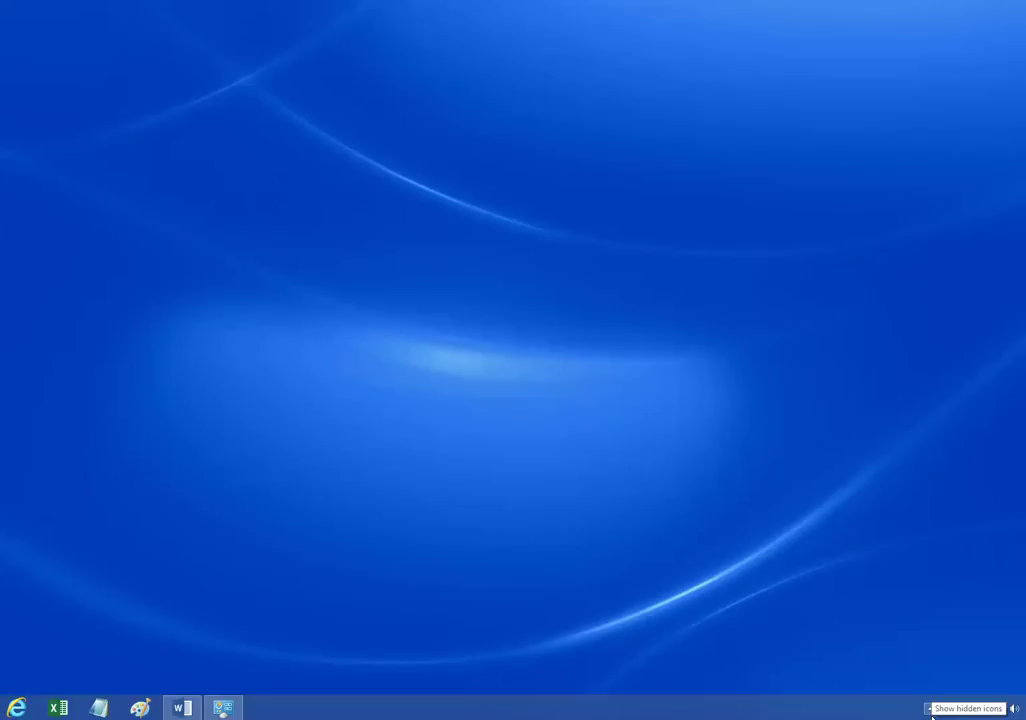
# Step: Open the Kaseya agent's tray menu from the hidden icons to reach 'Log a Support Ticket'
pyautogui.click(931, 712)
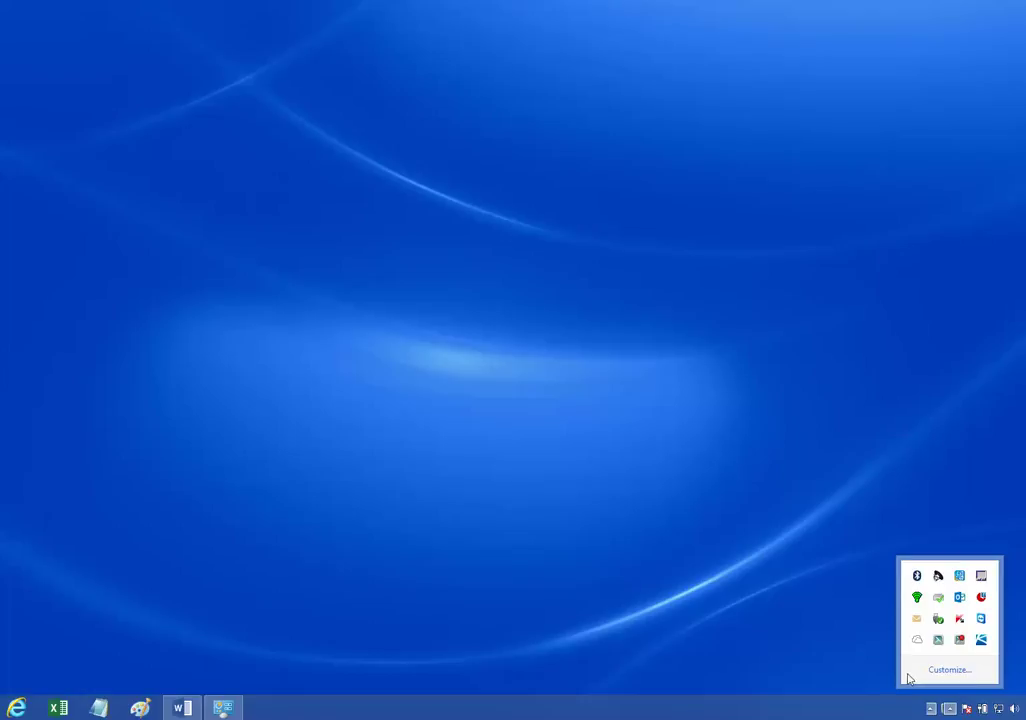
pyautogui.rightClick(981, 643)
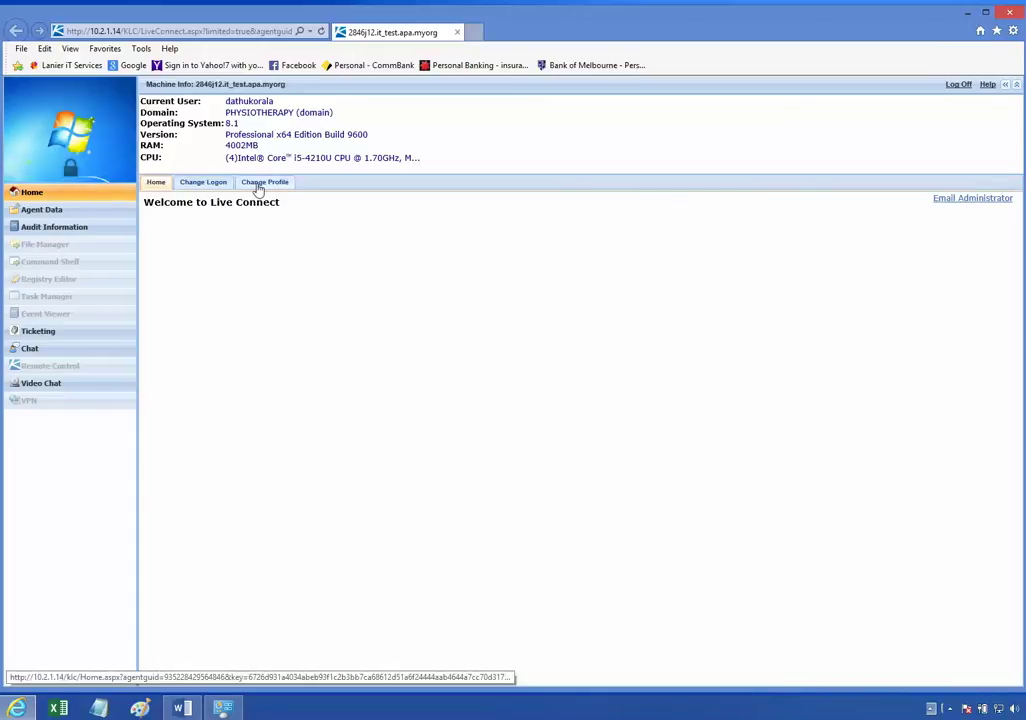
# Step: Open Change Profile to review the submitter's pre-filled contact details
pyautogui.click(258, 188)
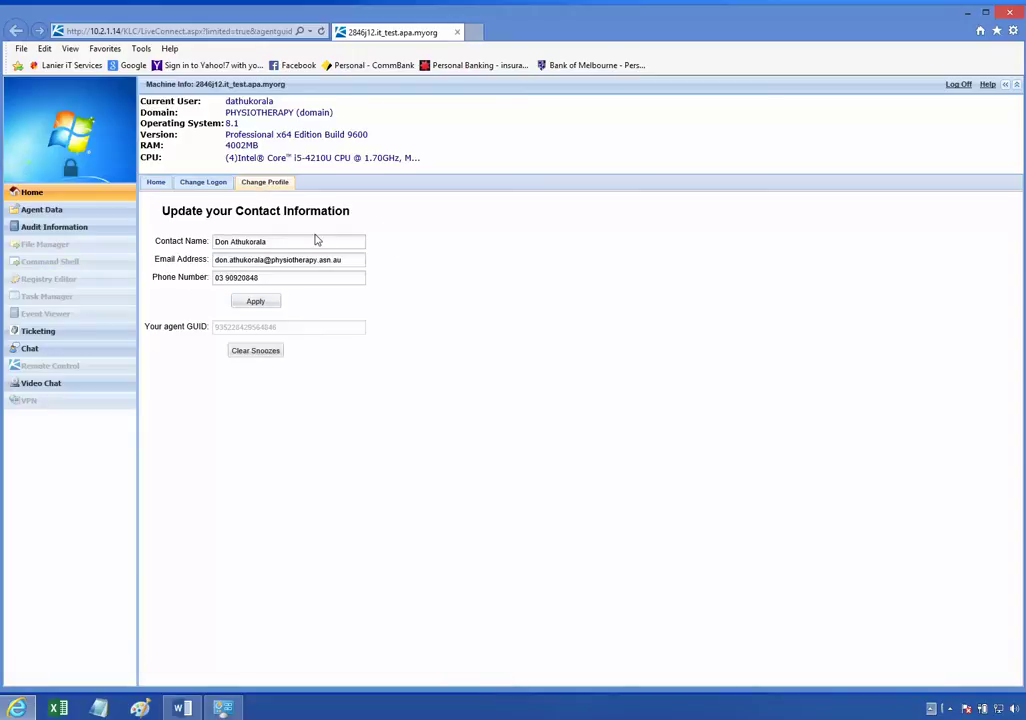
# Step: Start a new ticket under Ticketing with the summary 'outlook not working'
pyautogui.click(71, 334)
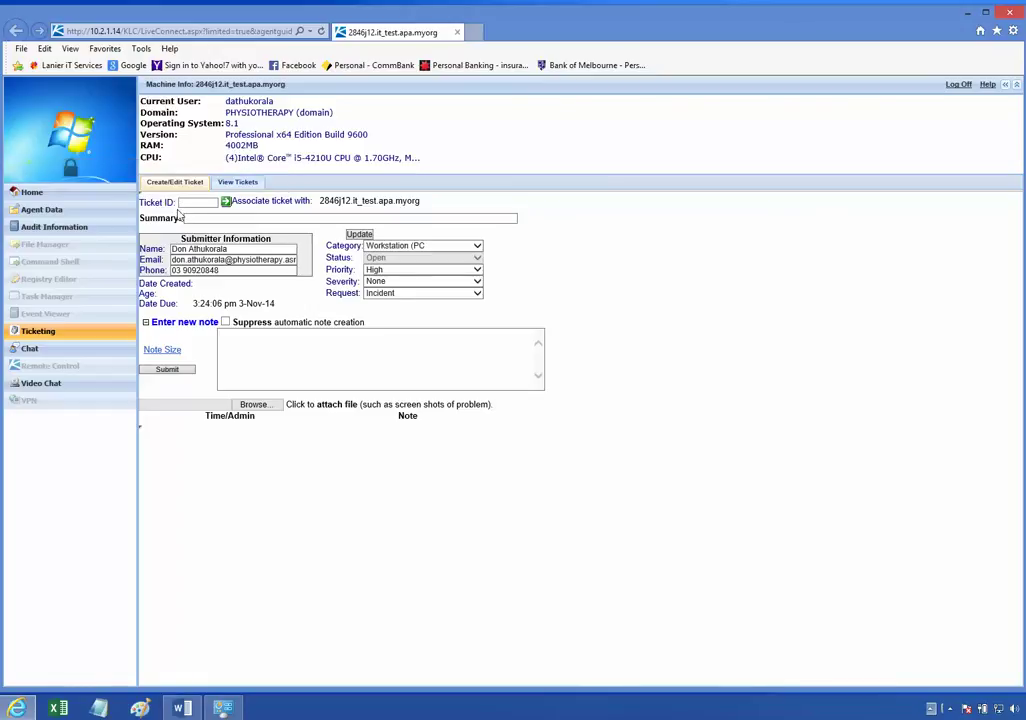
pyautogui.click(192, 218)
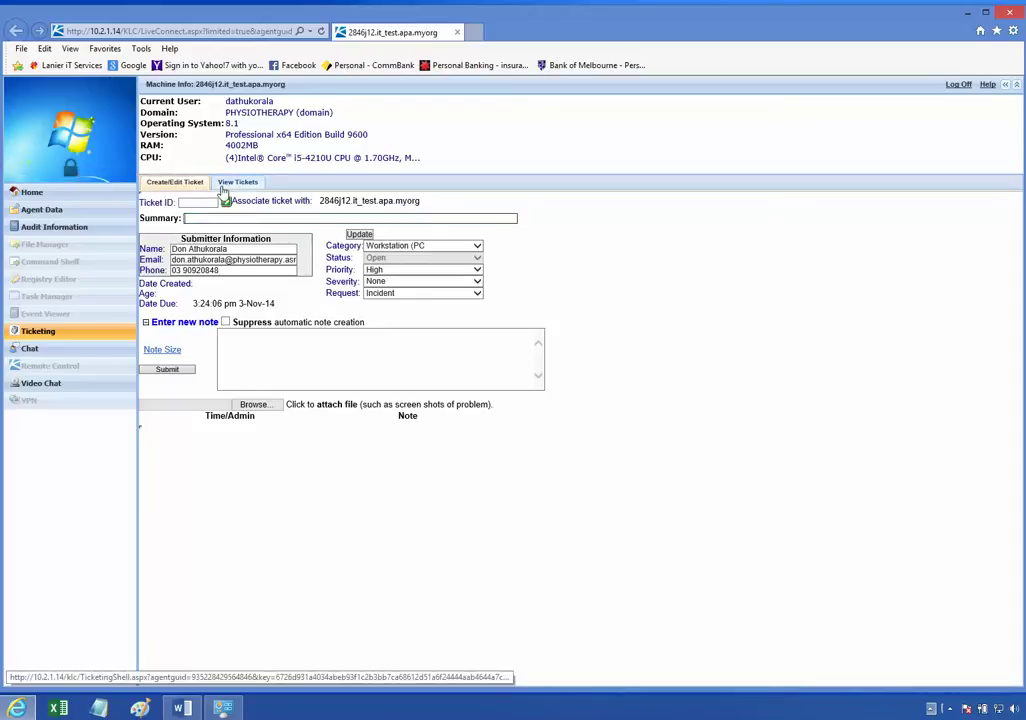
pyautogui.write('O')
pyautogui.write('tlook not working')
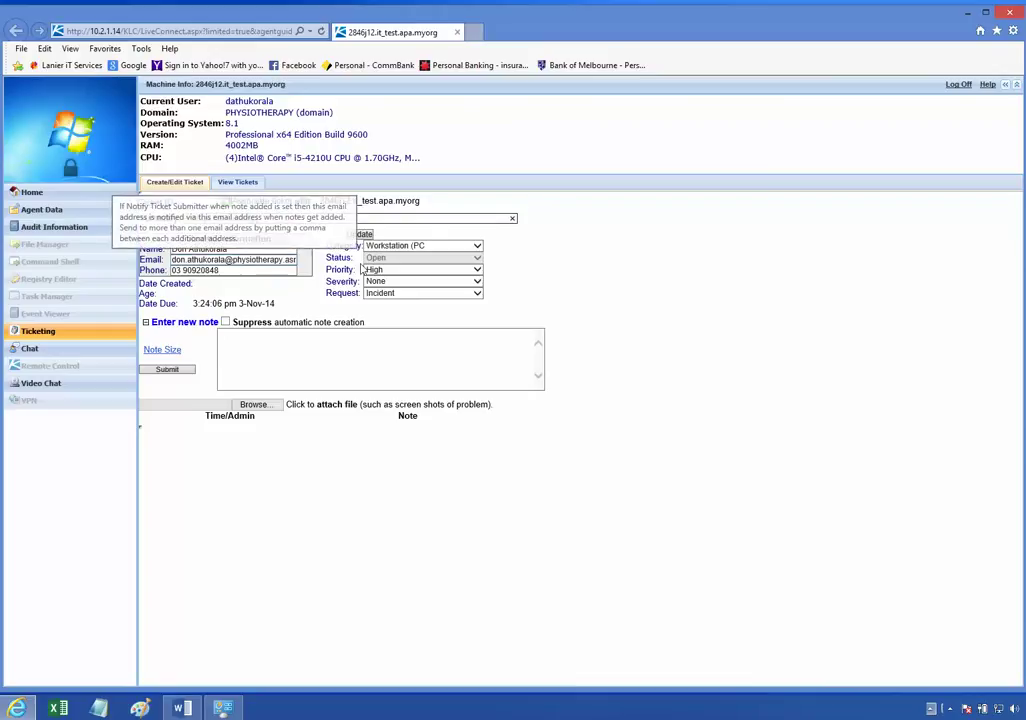
# Step: Pick Outlook, Normal and Single User in the Category, Priority and Severity dropdowns
pyautogui.click(456, 248)
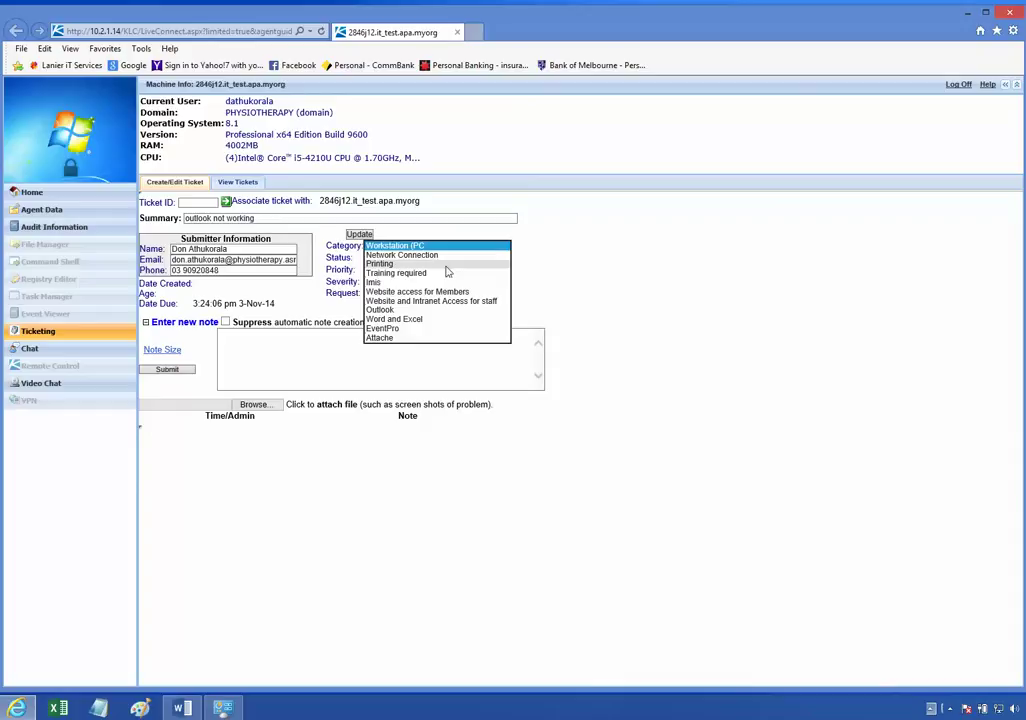
pyautogui.click(431, 312)
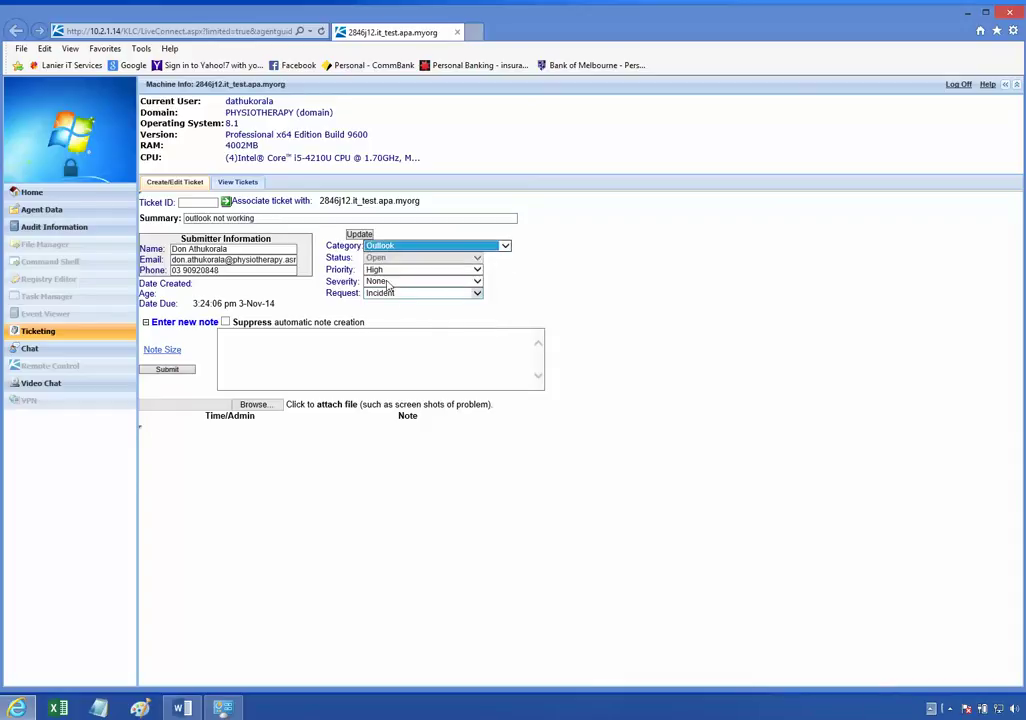
pyautogui.click(392, 270)
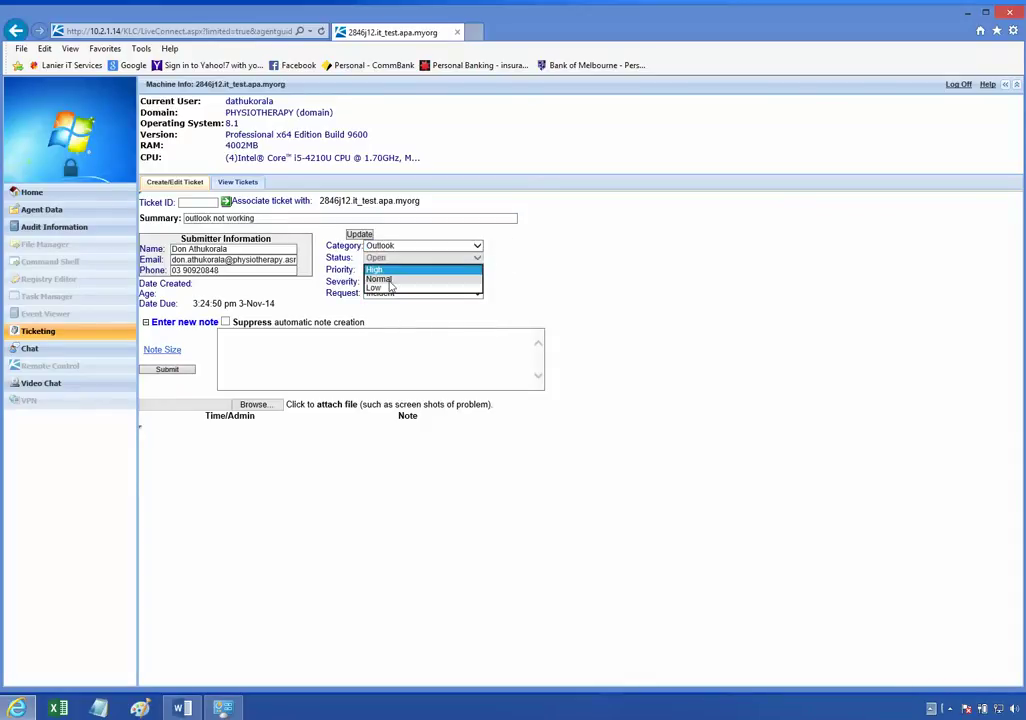
pyautogui.click(390, 280)
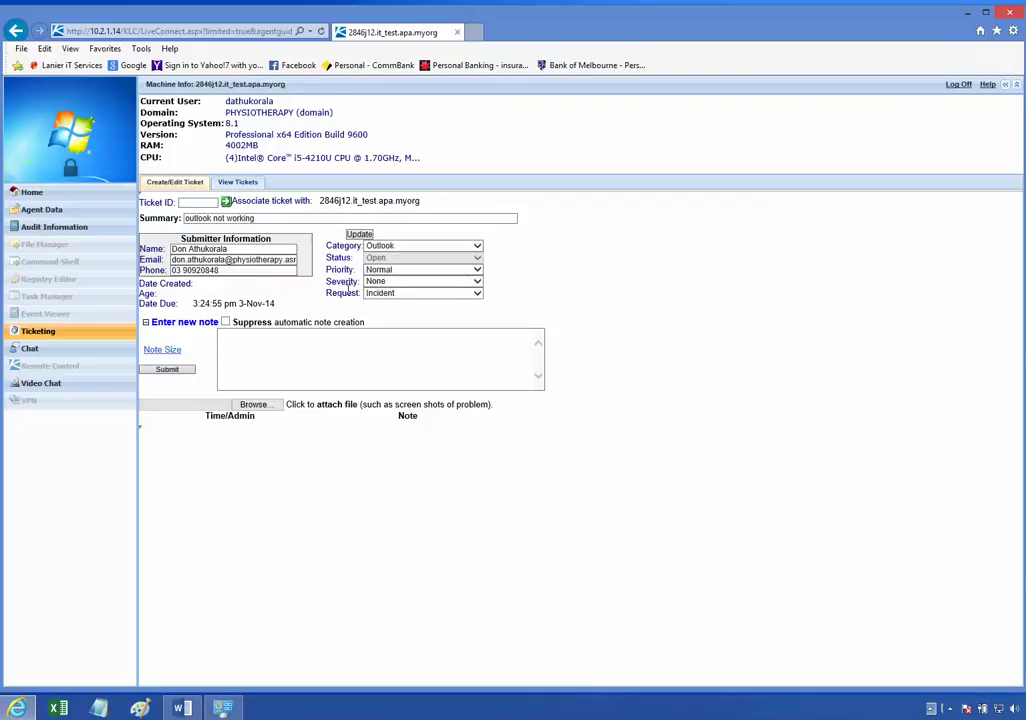
pyautogui.click(478, 282)
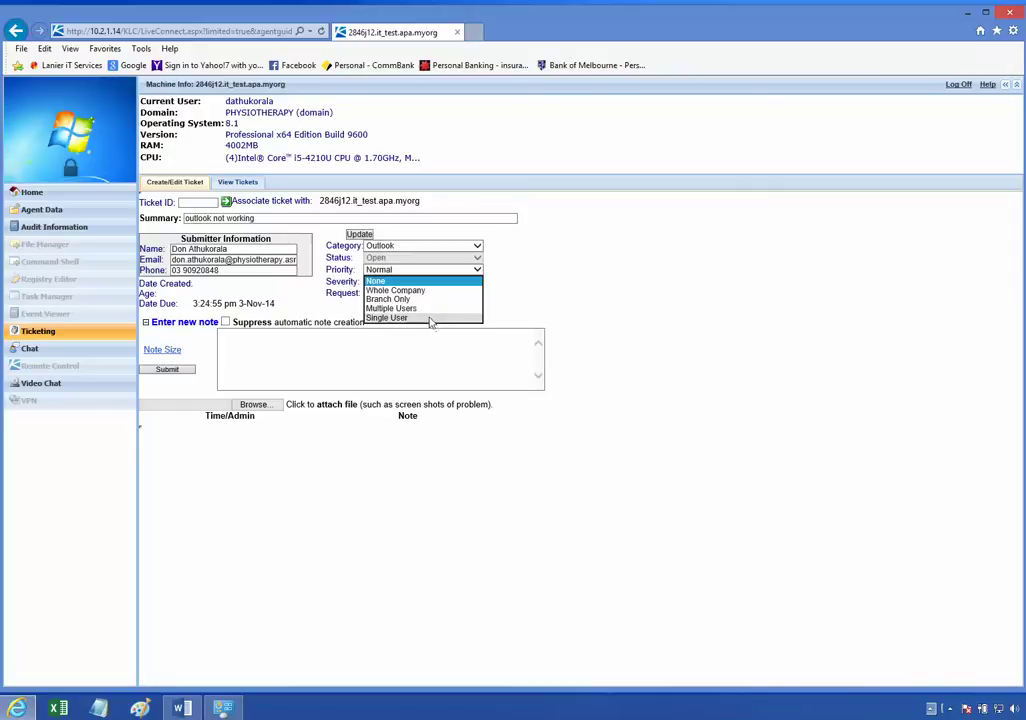
pyautogui.click(429, 318)
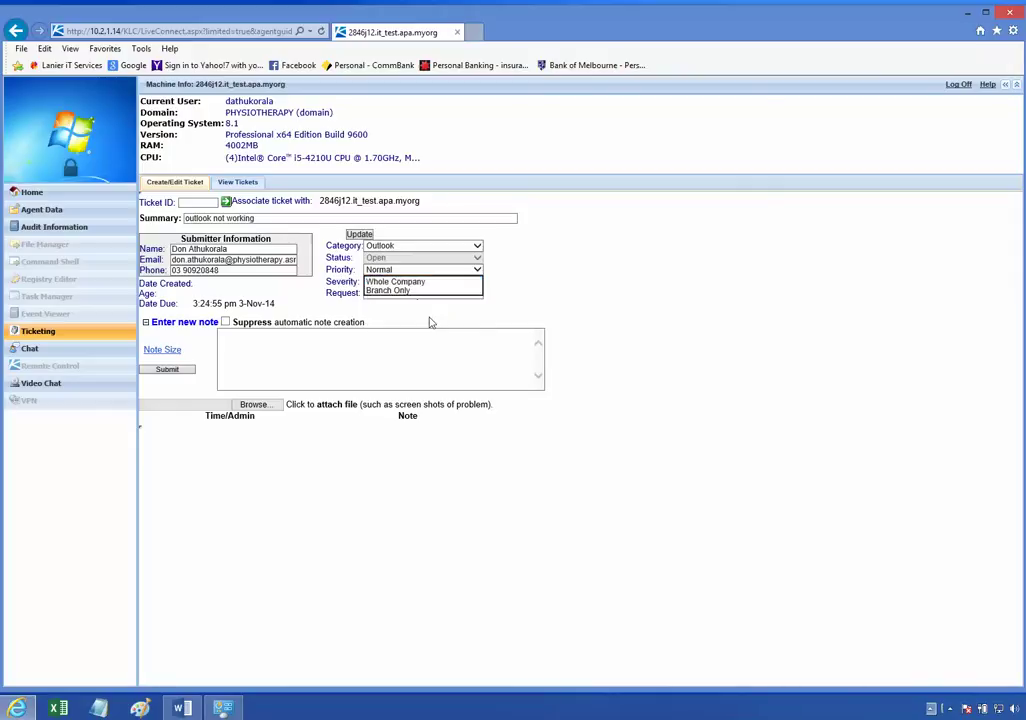
# Step: Write the ticket note 'when click on outlook icon application not starting'
pyautogui.click(232, 346)
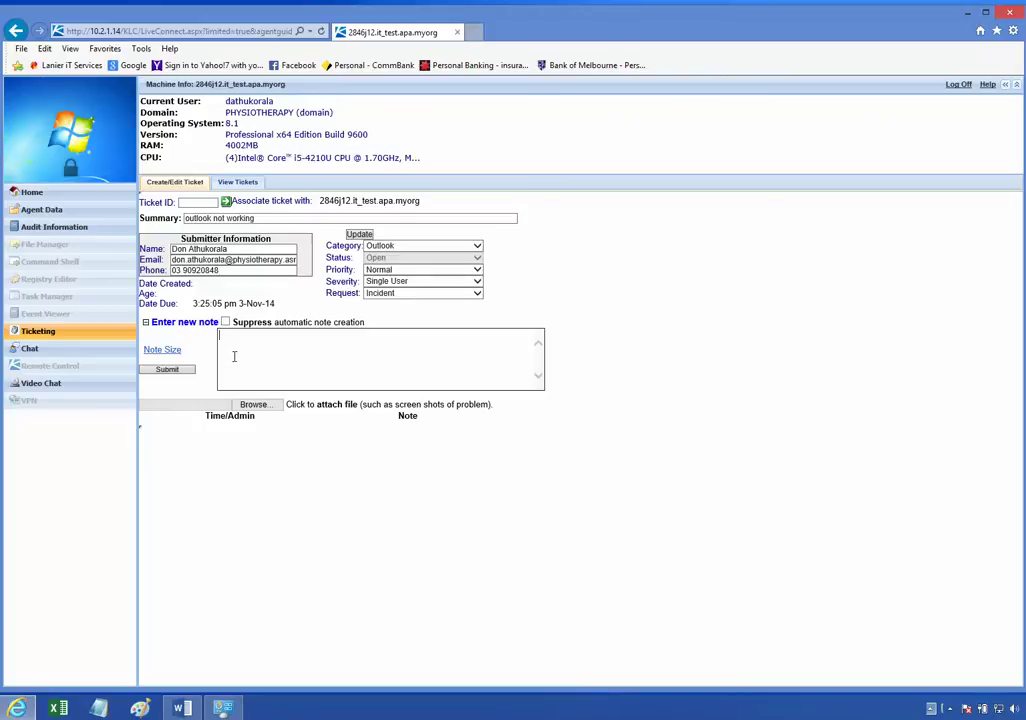
pyautogui.write('when  ')
pyautogui.write('cli')
pyautogui.press('BackSpace')
pyautogui.press('BackSpace')
pyautogui.press('BackSpace')
pyautogui.write('click on ')
pyautogui.write('outlook icon ')
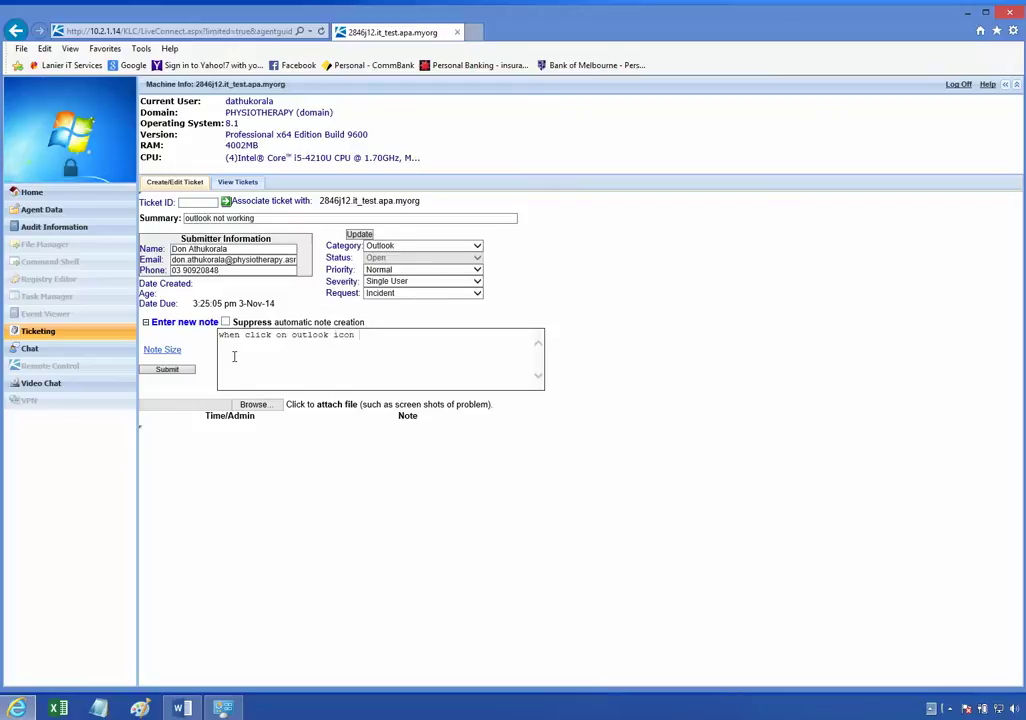
pyautogui.write('application not ')
pyautogui.write('starting')
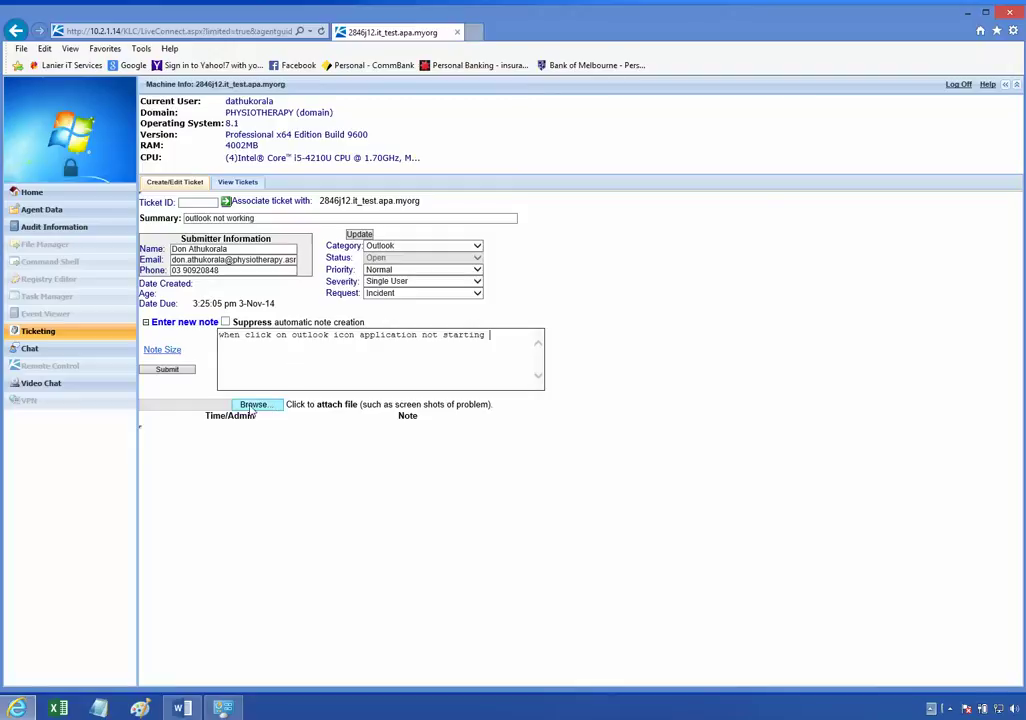
# Step: Attach photo.JPG from the Downloads folder to the ticket
pyautogui.click(255, 405)
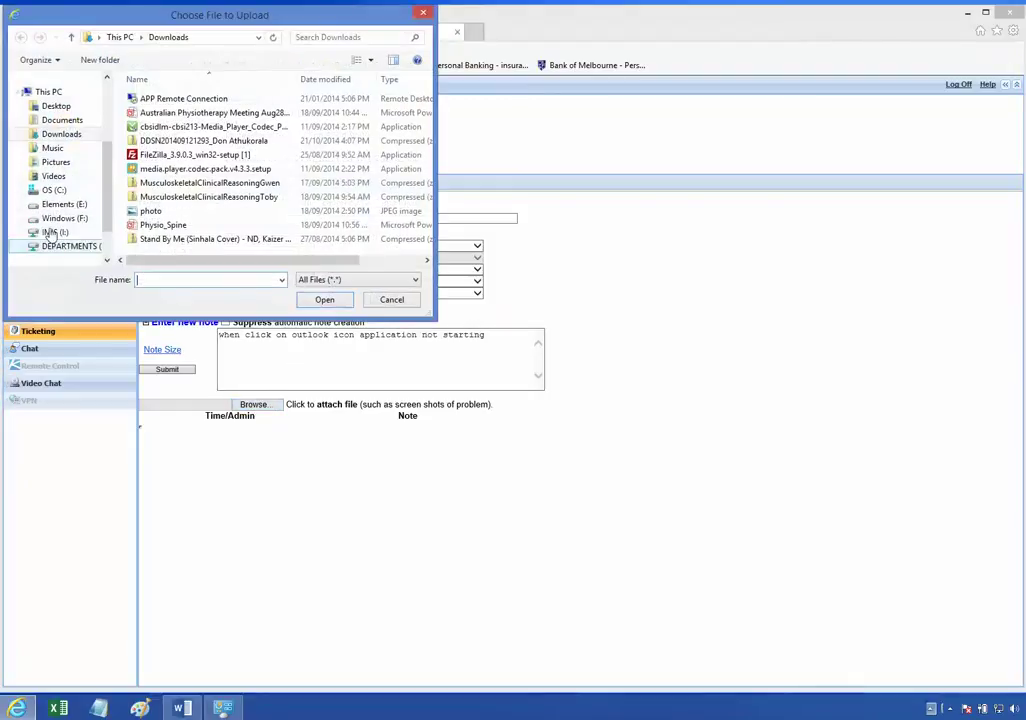
pyautogui.click(150, 212)
pyautogui.doubleClick(150, 212)
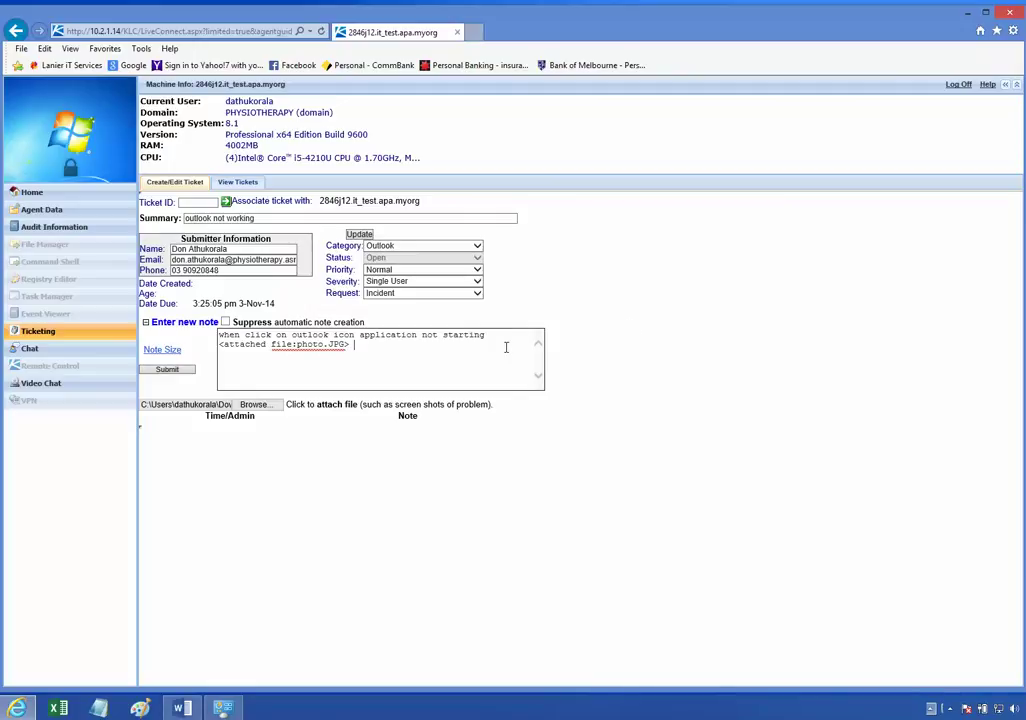
# Step: Submit the ticket and check it was saved as ticket 123 with note and photo
pyautogui.click(171, 373)
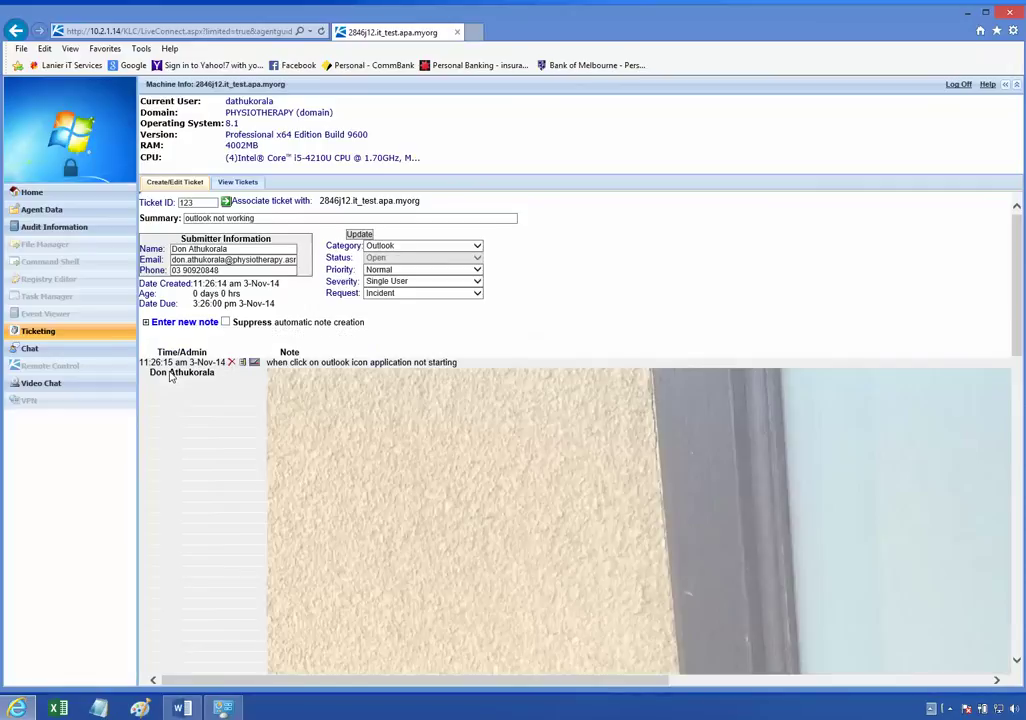
pyautogui.scroll(-3, 415, 426)
pyautogui.scroll(5, 415, 426)
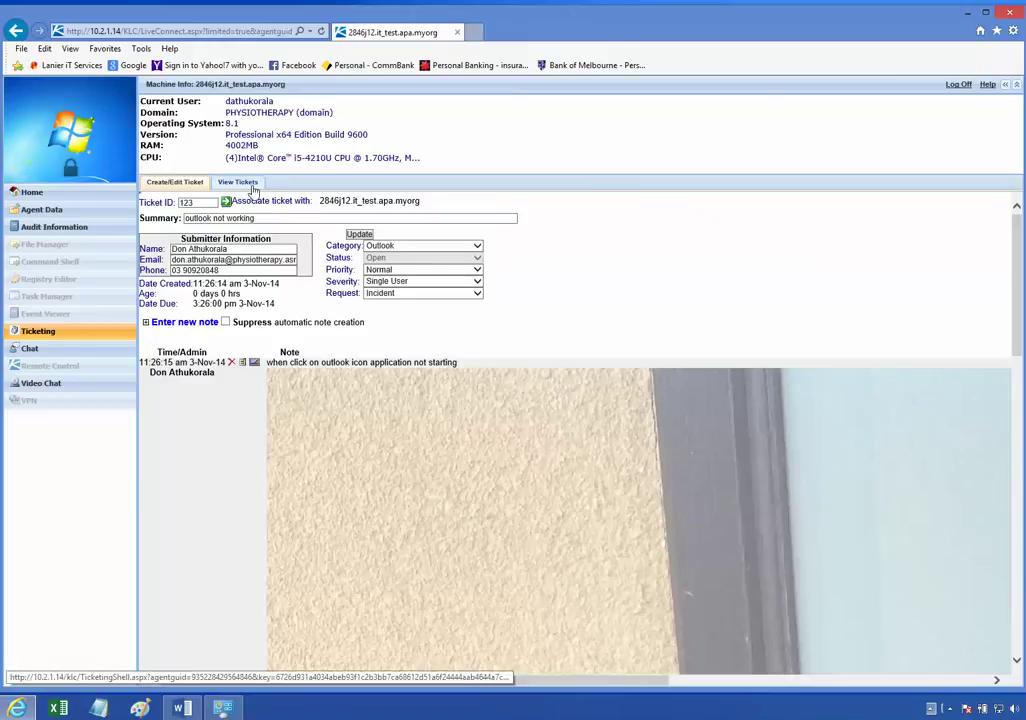
pyautogui.click(250, 186)
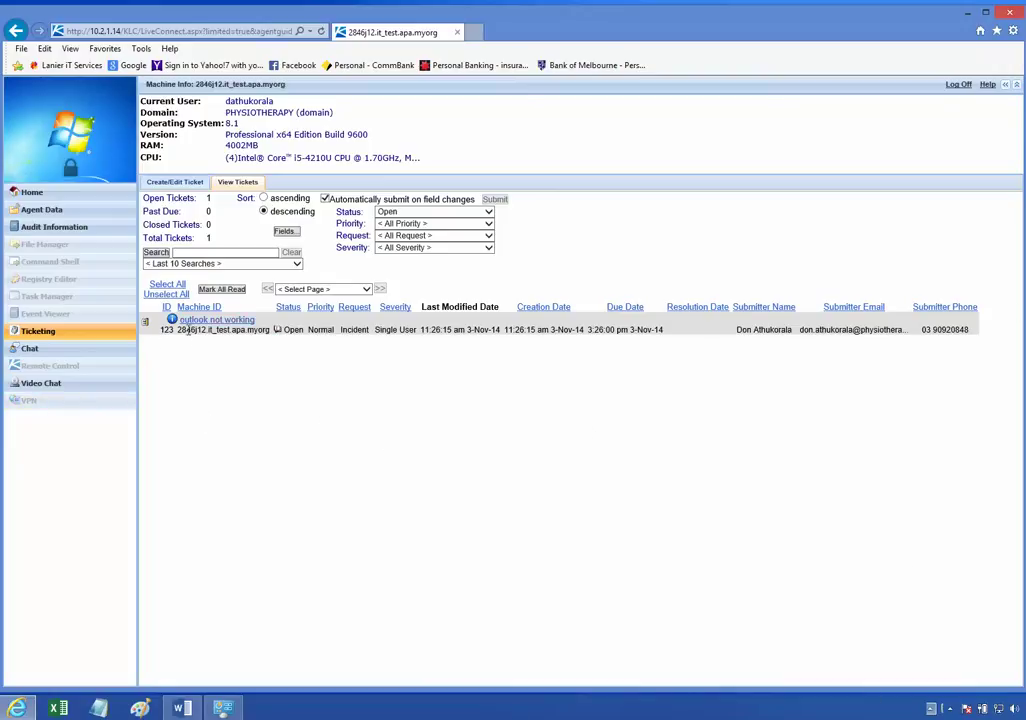
pyautogui.click(210, 320)
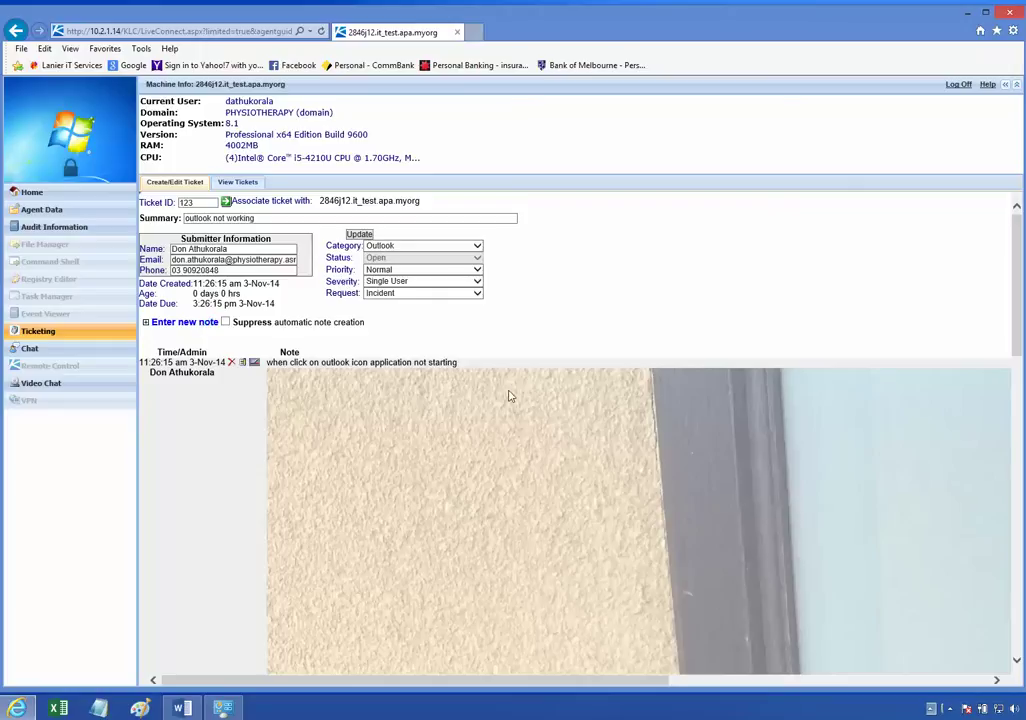
pyautogui.scroll(-2, 505, 397)
pyautogui.scroll(-2, 505, 397)
pyautogui.scroll(-1, 505, 397)
pyautogui.scroll(5, 503, 401)
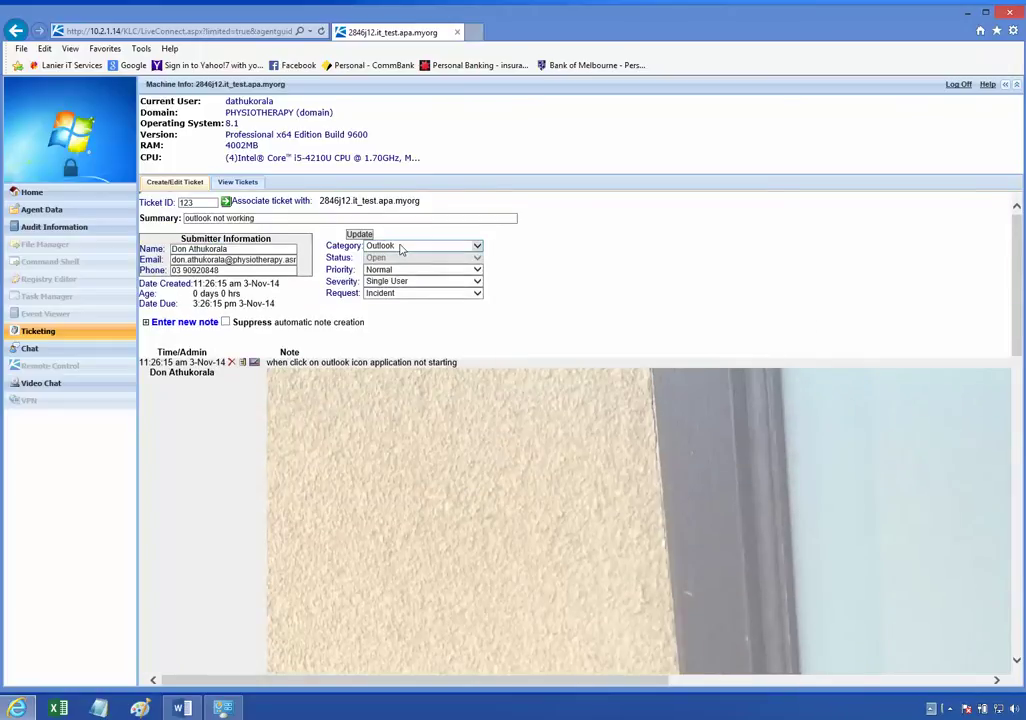